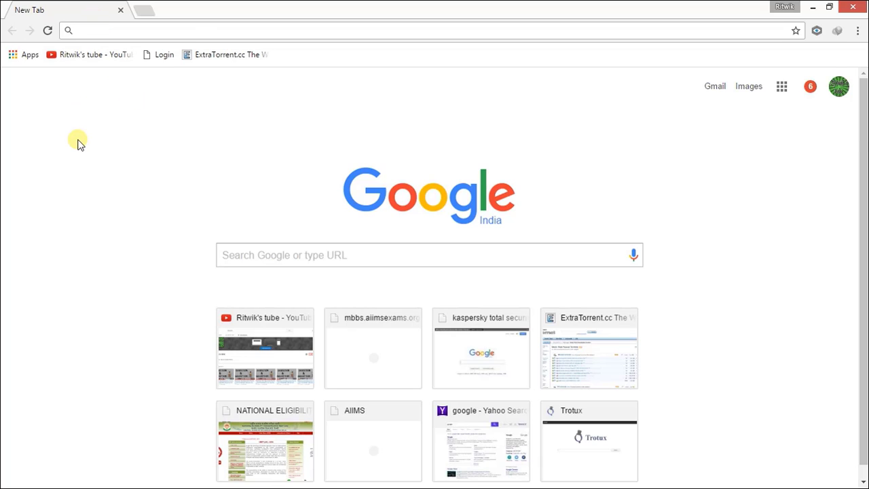
Step: Search Google for "aiims" and open the Academic Courses page of the aiimsexams.org result
type("aiim")
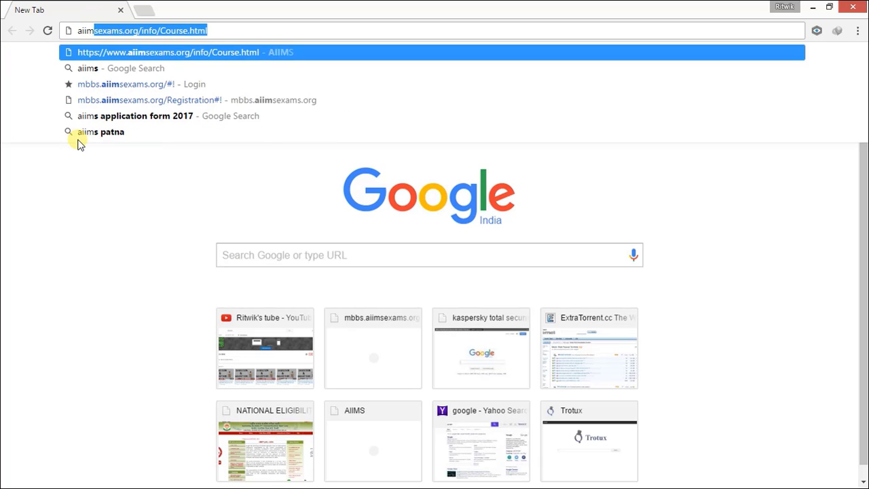
type("s")
key("BackSpace")
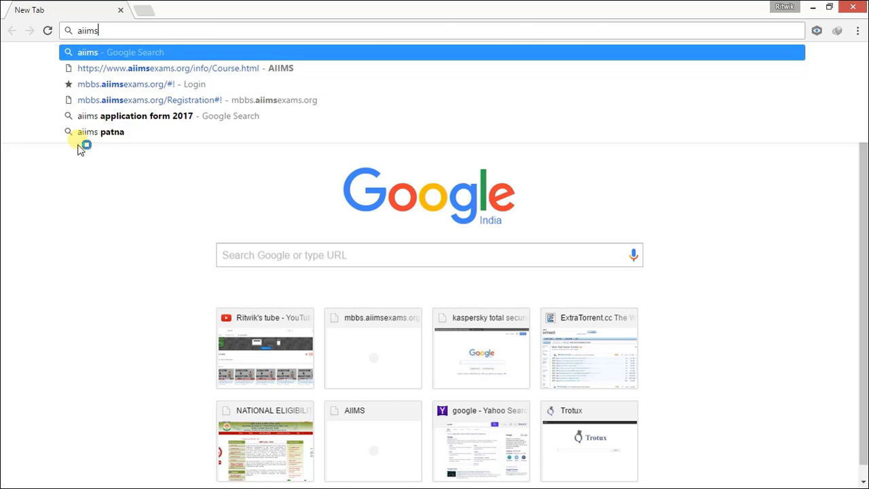
key("Return")
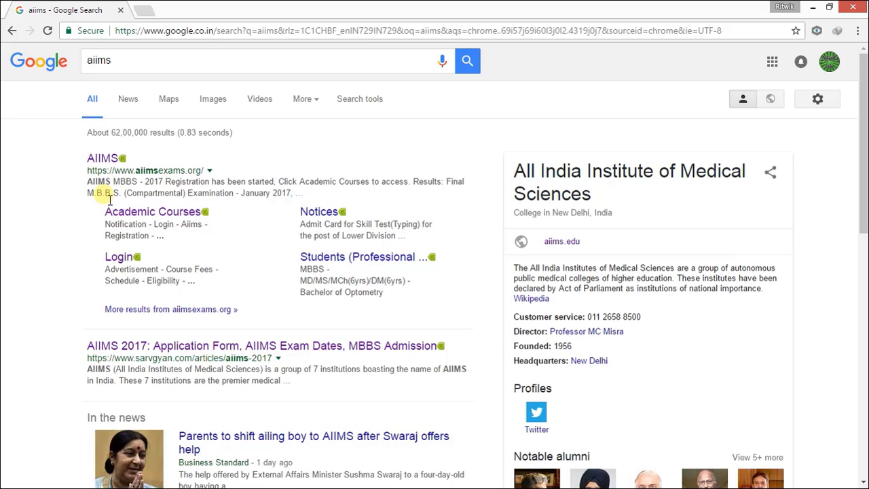
left_click(138, 215)
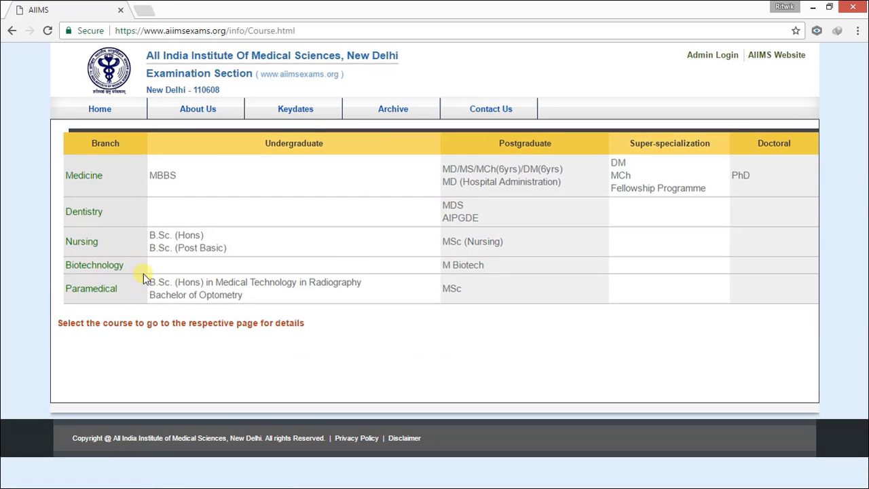
Step: Select the undergraduate MBBS course, proceed to its 2017 exam login page, and start a new registration
left_click(170, 183)
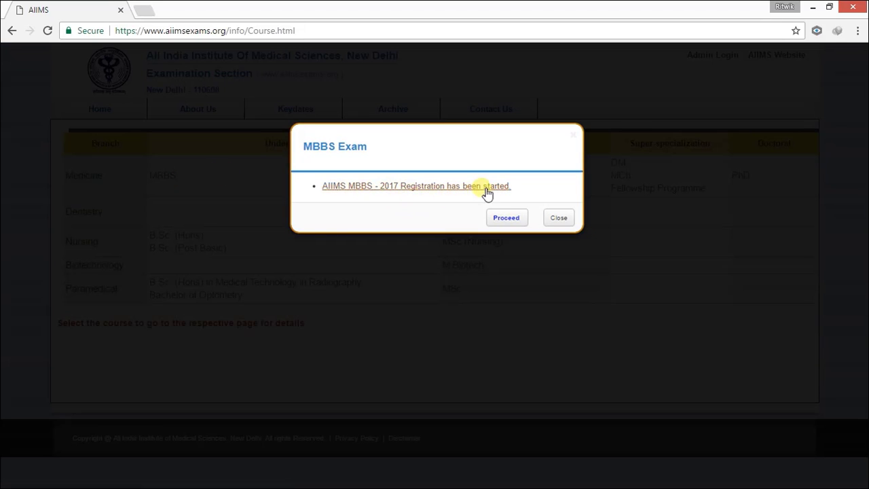
left_click(505, 219)
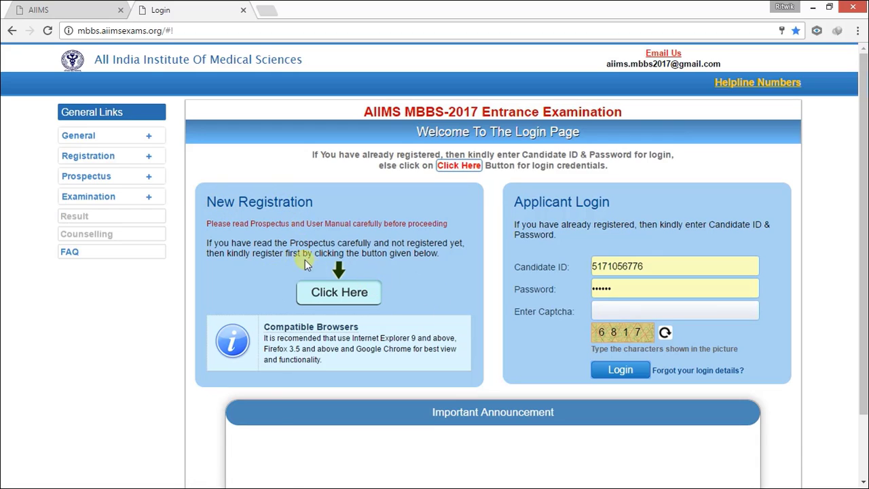
left_click(345, 292)
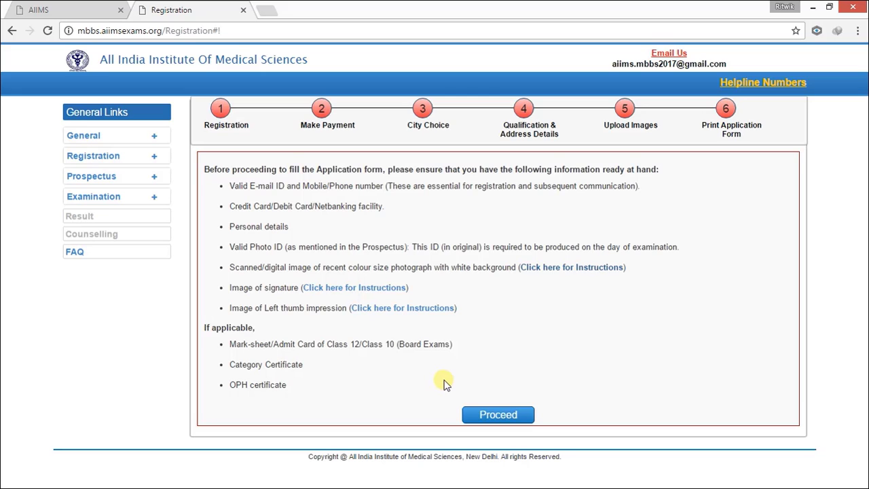
Step: Proceed past the required-information checklist and the application process instructions to the registration form
left_click(500, 415)
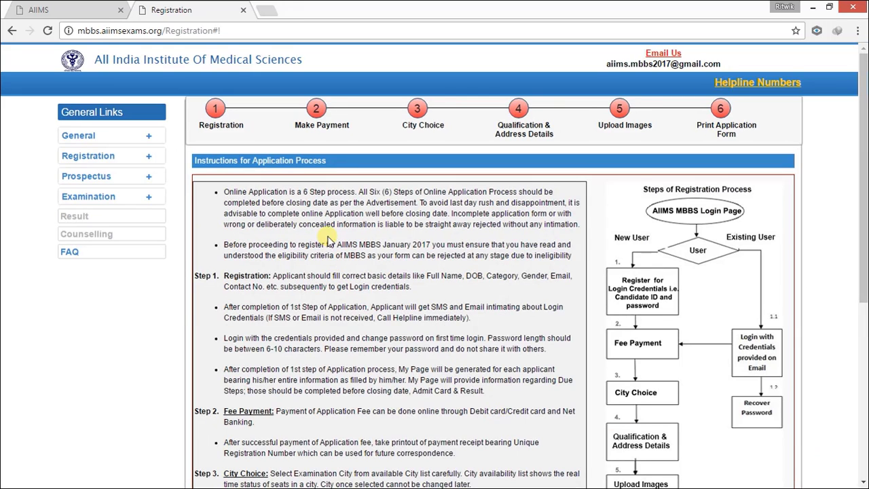
scroll(328, 239, "down", 1)
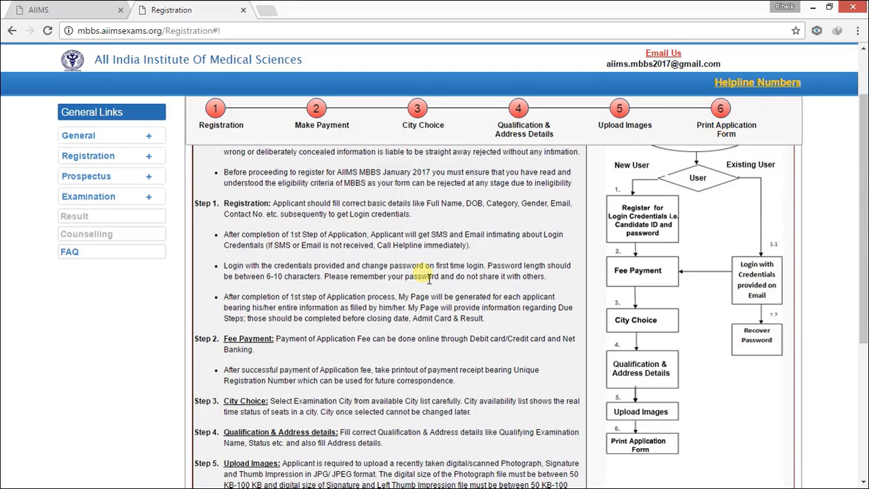
scroll(414, 278, "down", 1)
scroll(415, 286, "down", 3)
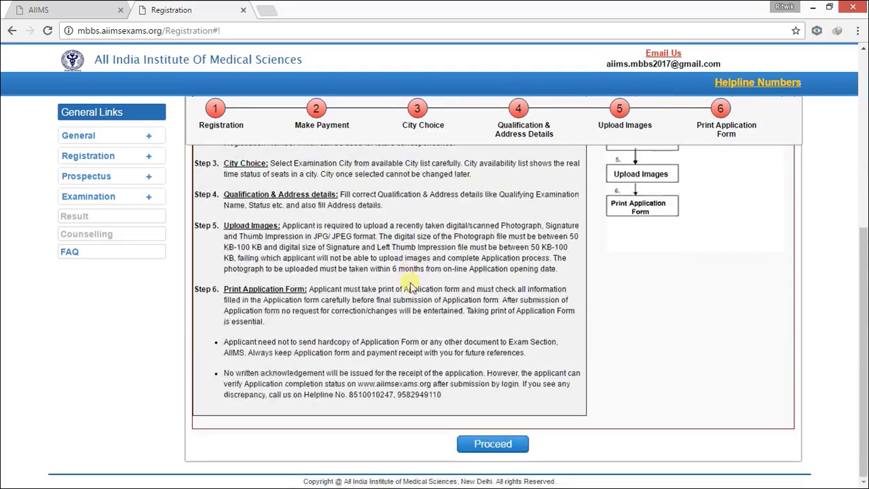
left_click(490, 447)
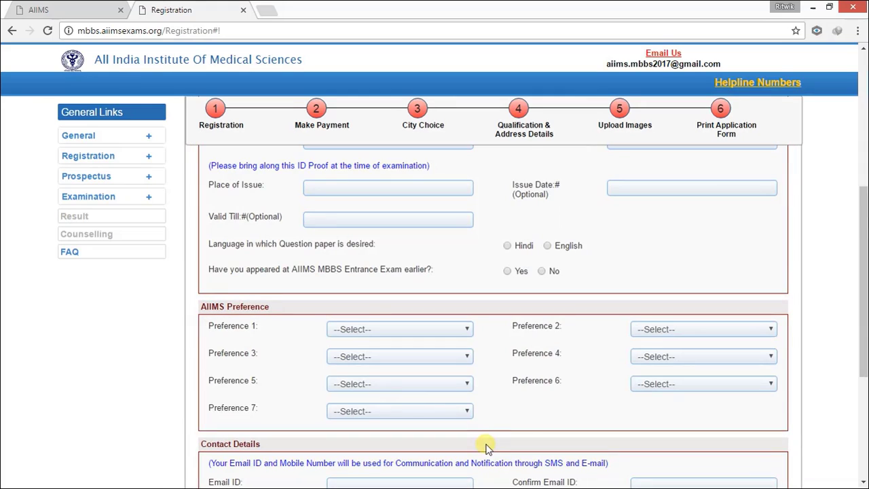
Step: Examine the Personal Details fields of the registration form, including the accepted ID Proof options
scroll(371, 316, "up", 5)
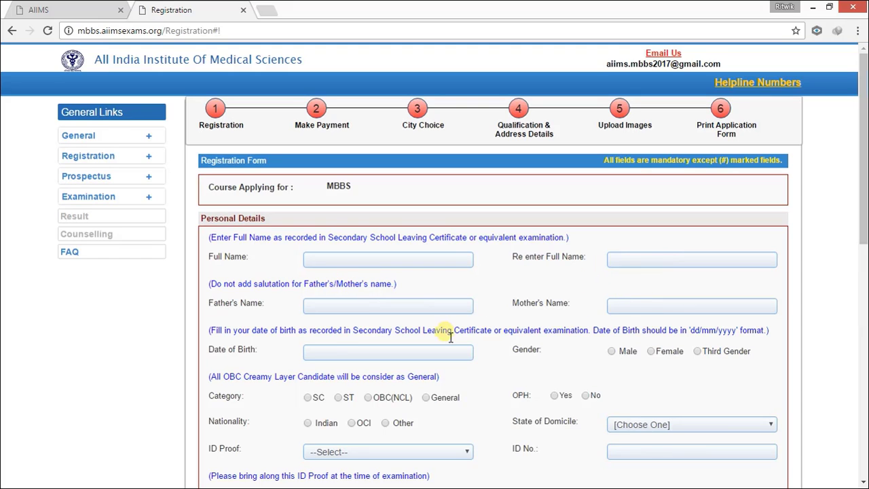
scroll(442, 332, "down", 3)
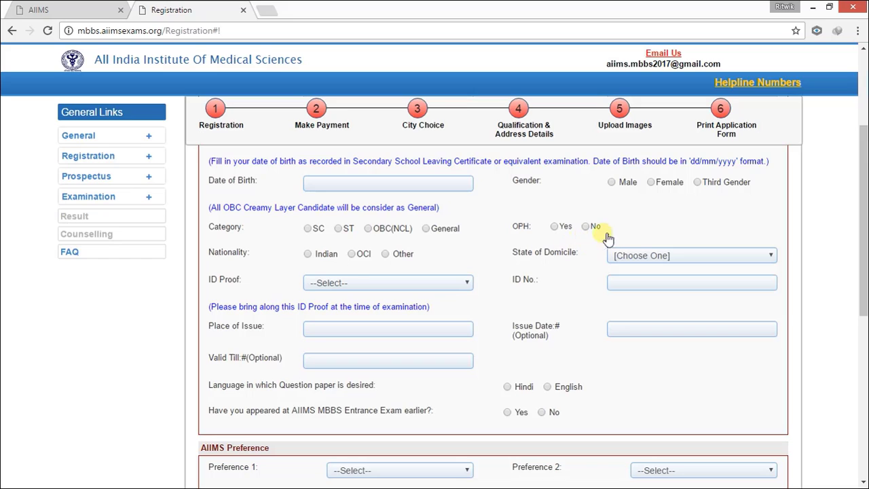
left_click(358, 287)
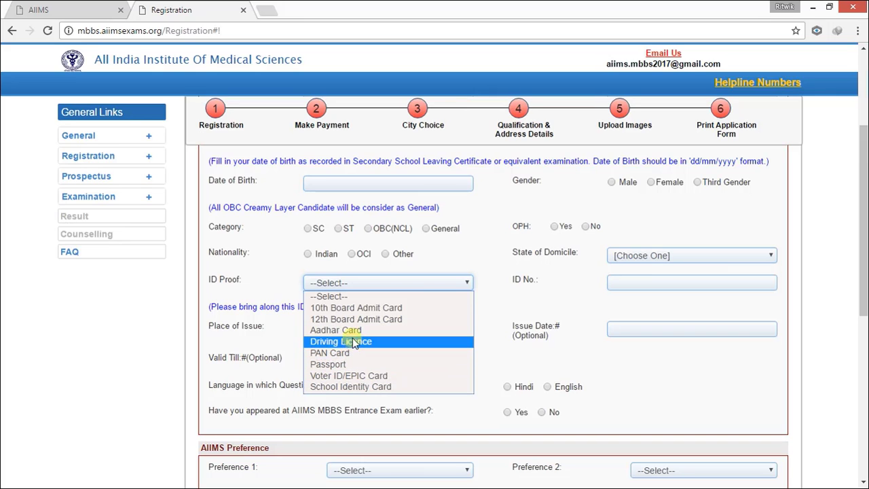
left_click(479, 293)
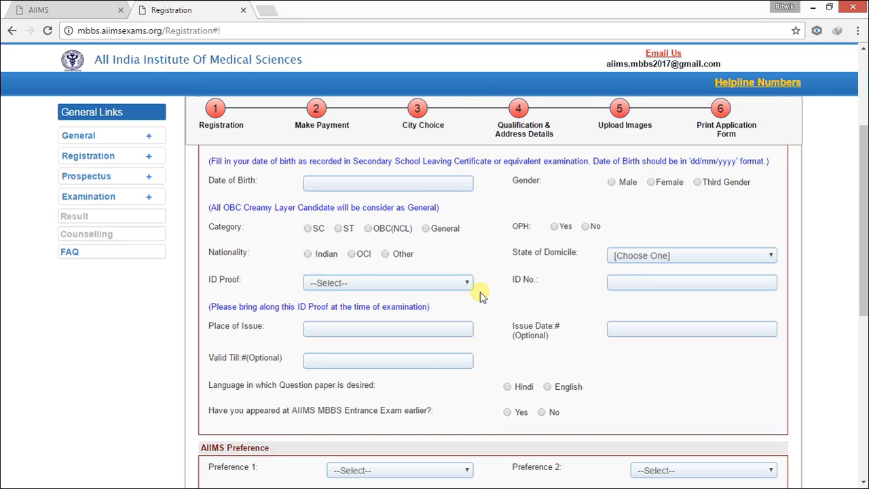
scroll(480, 295, "down", 4)
scroll(516, 283, "up", 1)
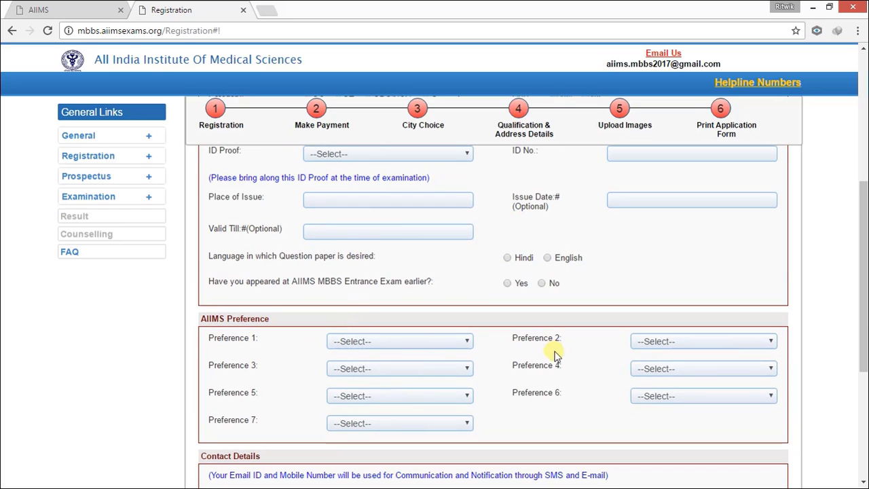
Step: Set Preference 1 in the AIIMS Preference section to AIIMS-Delhi
left_click(407, 341)
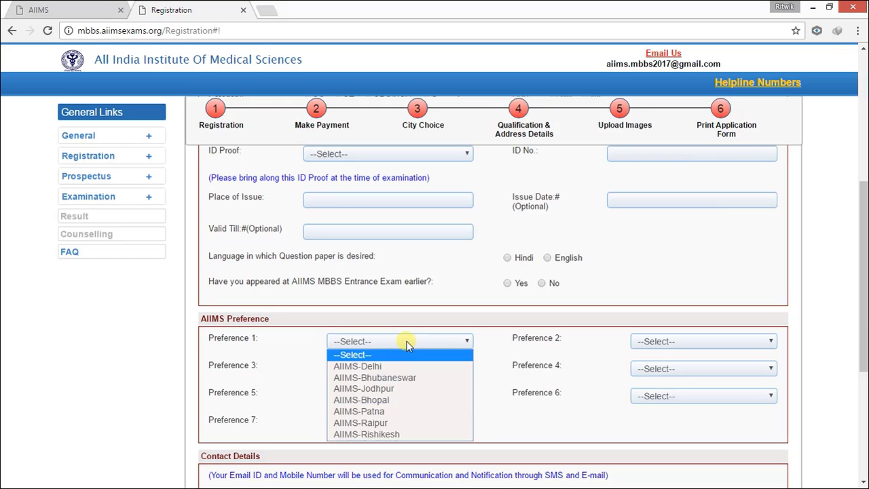
left_click(366, 367)
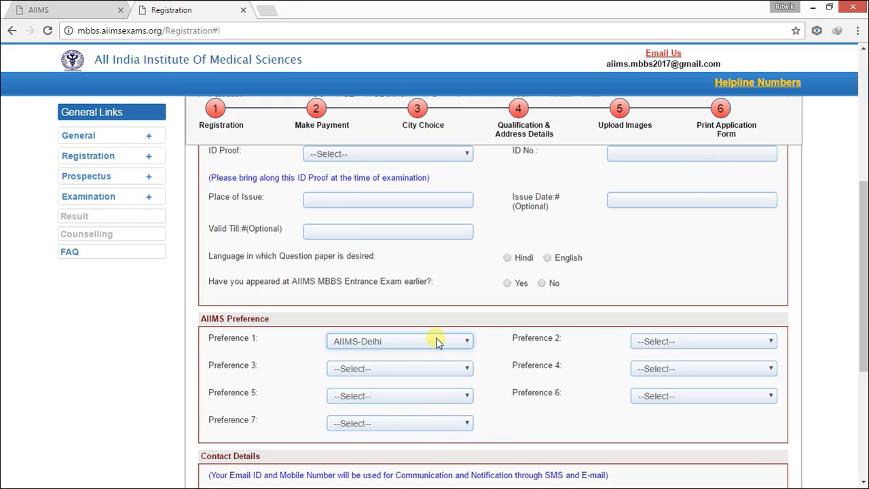
left_click(688, 342)
left_click_drag(556, 365, 462, 365)
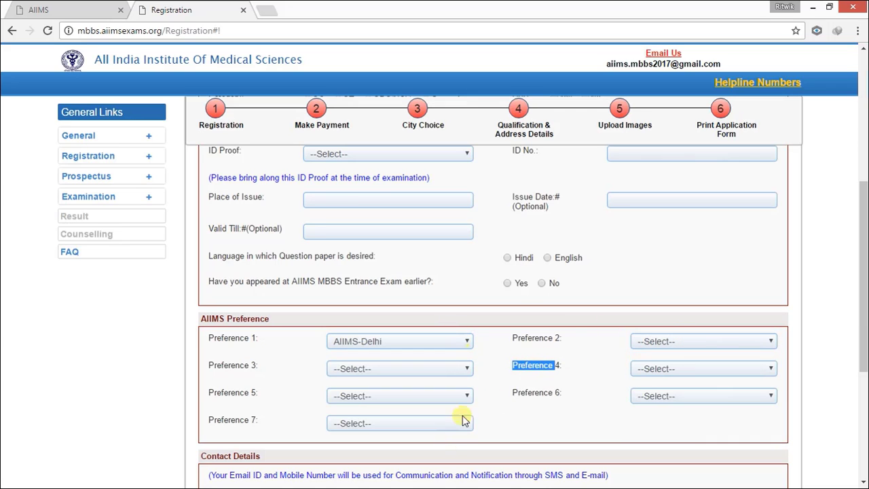
Step: Choose Mobile as the optional alternate number type in the Contact Details section
scroll(484, 408, "down", 3)
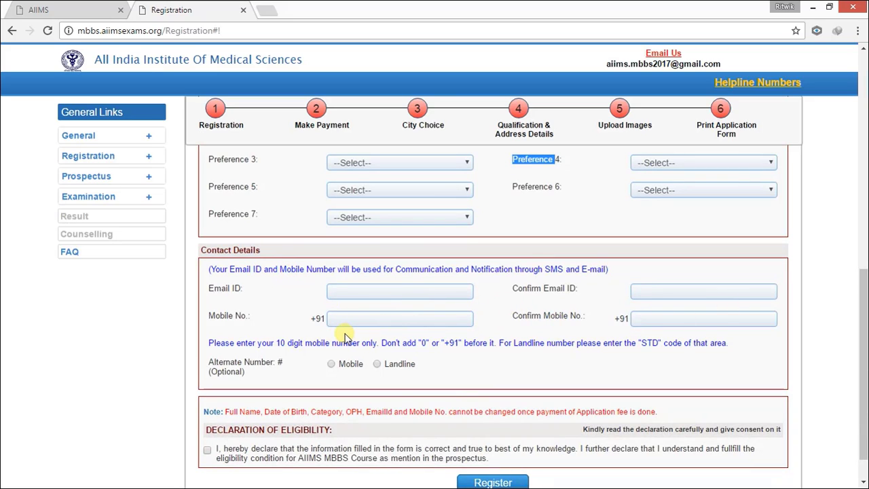
left_click(331, 365)
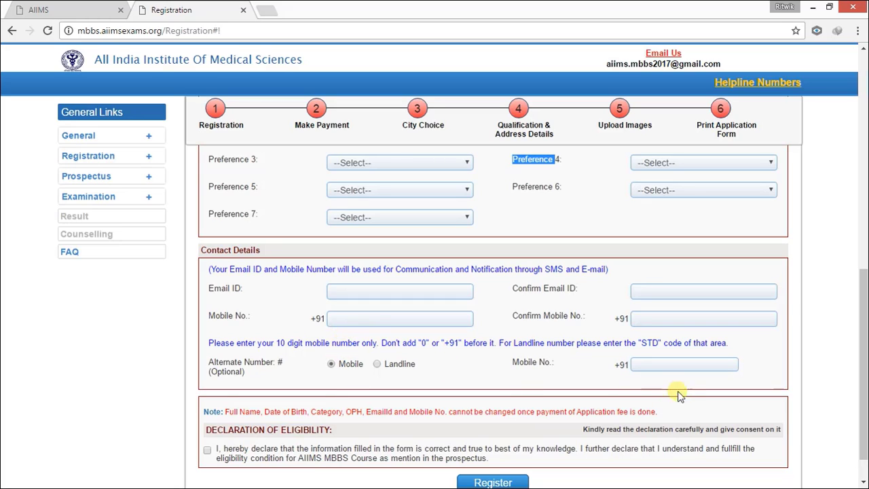
scroll(513, 379, "down", 1)
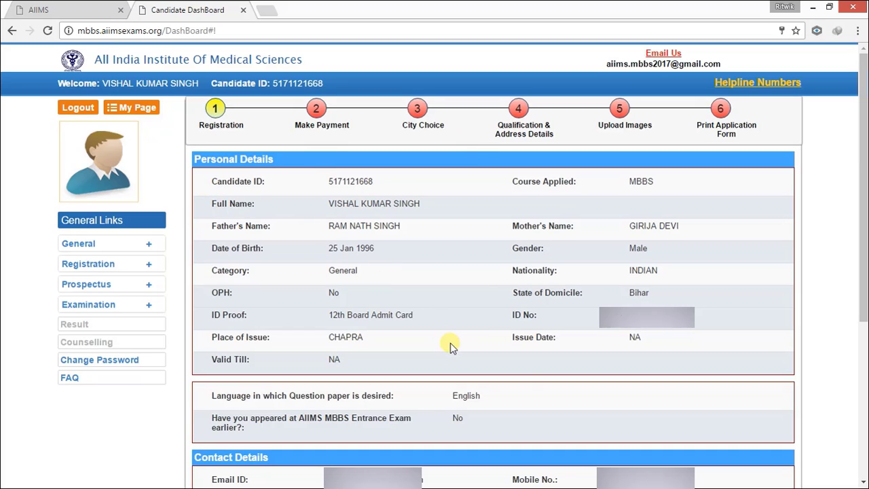
Step: Review the candidate's details and due steps on the dashboard, and proceed to Step 2 for fee payment
scroll(523, 385, "down", 4)
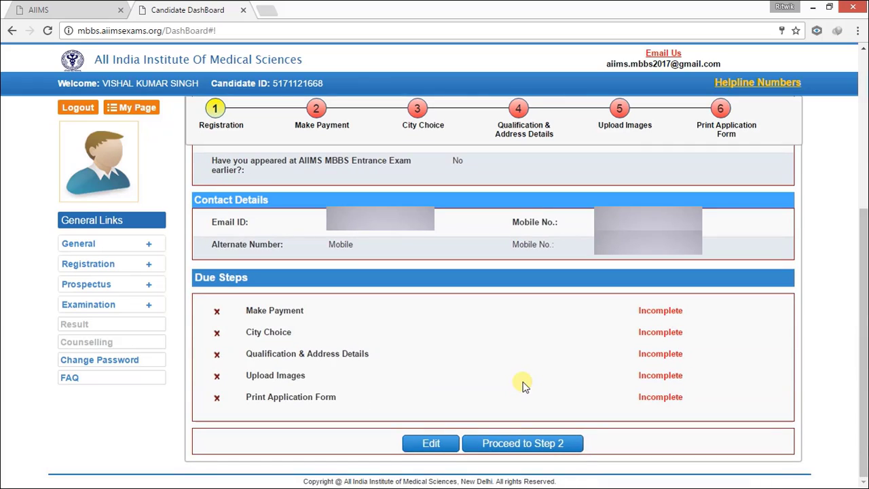
left_click(513, 445)
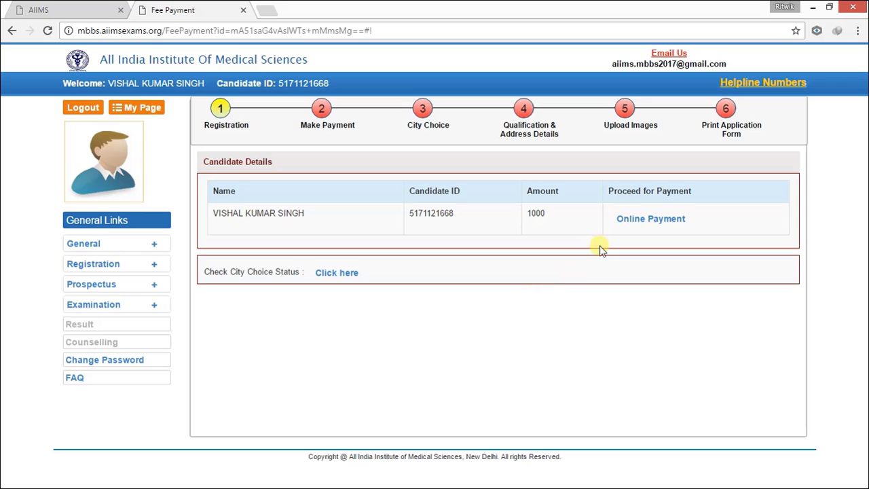
Step: Check the city choice status for Bihar, Delhi and Karnataka, and close the City Choice window
left_click(336, 274)
left_click(440, 170)
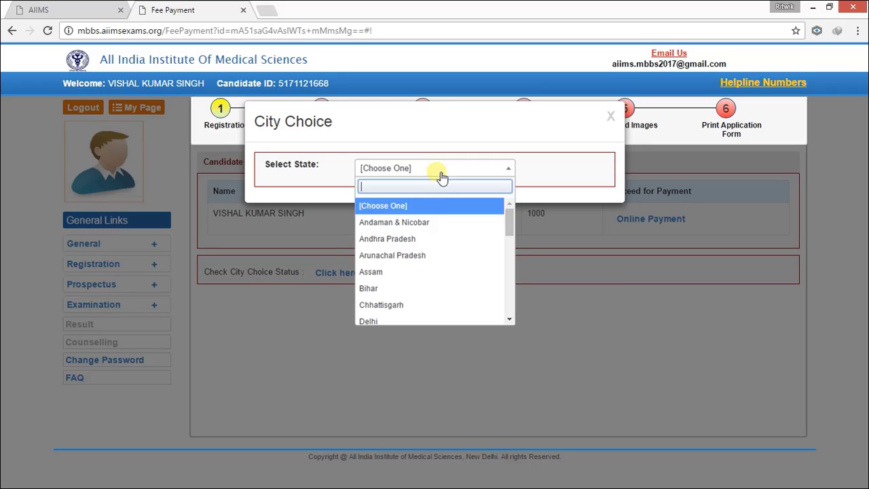
left_click(393, 292)
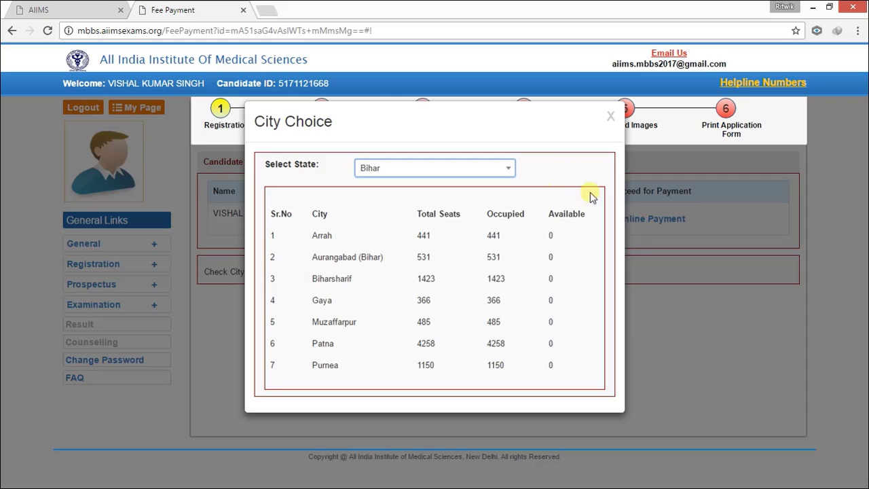
left_click(501, 168)
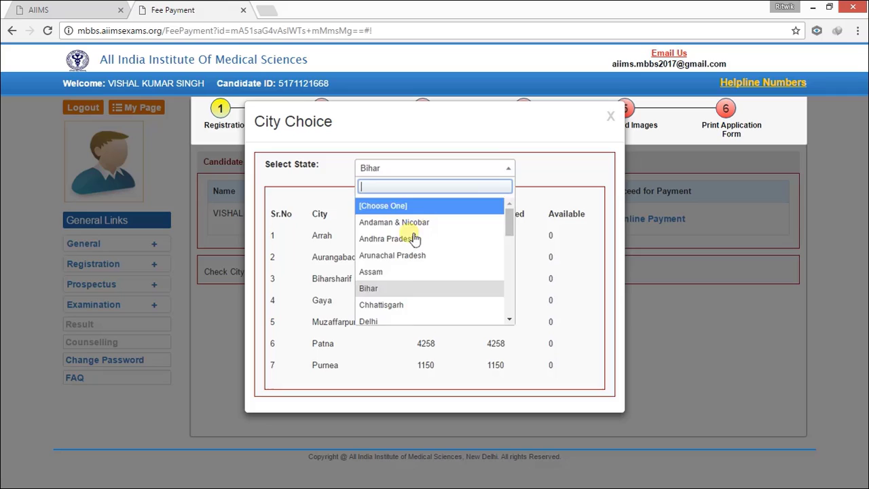
left_click(399, 318)
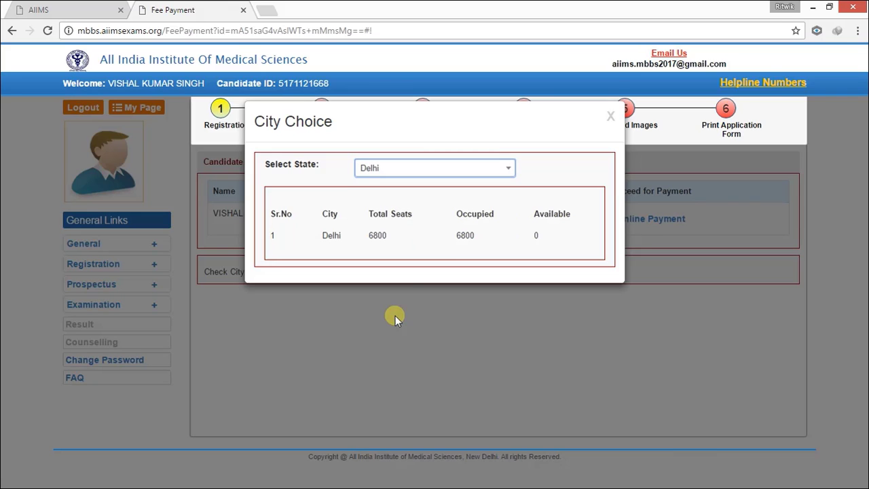
left_click(411, 168)
scroll(412, 255, "down", 3)
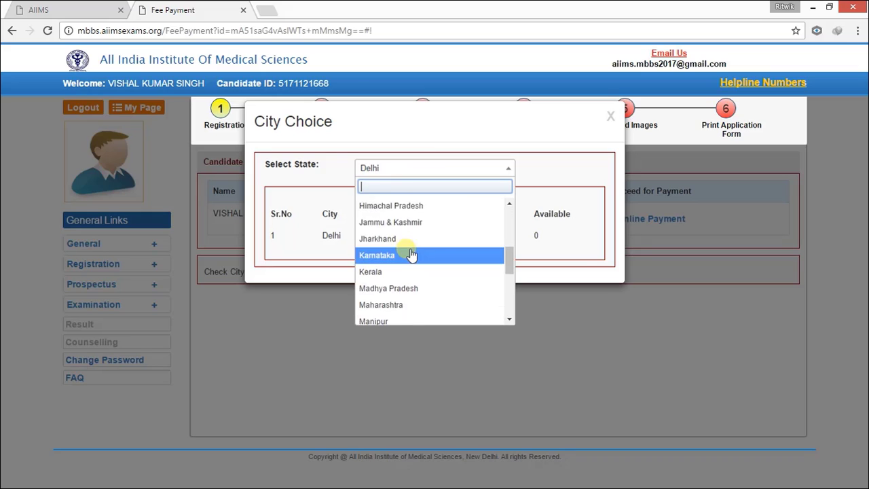
left_click(412, 255)
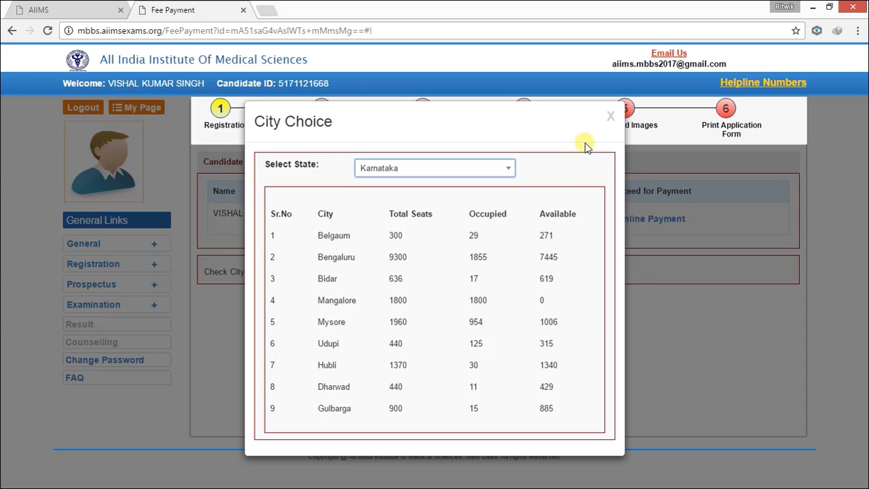
left_click(610, 117)
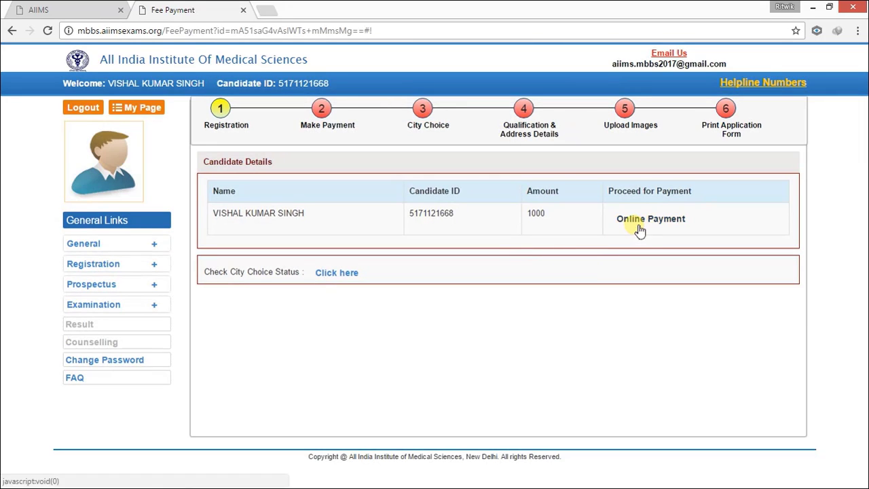
Step: Start the online fee payment and choose Other Bank Debit Cards as the payment method
left_click(652, 224)
left_click(542, 328)
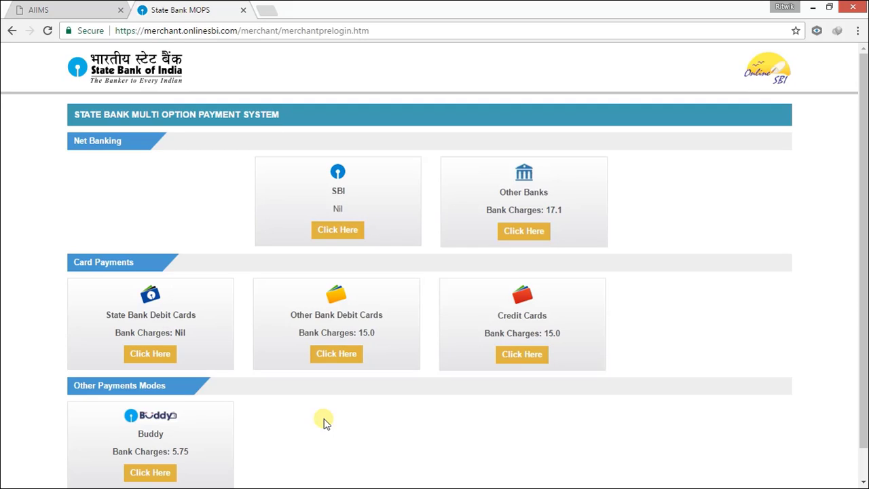
left_click(344, 356)
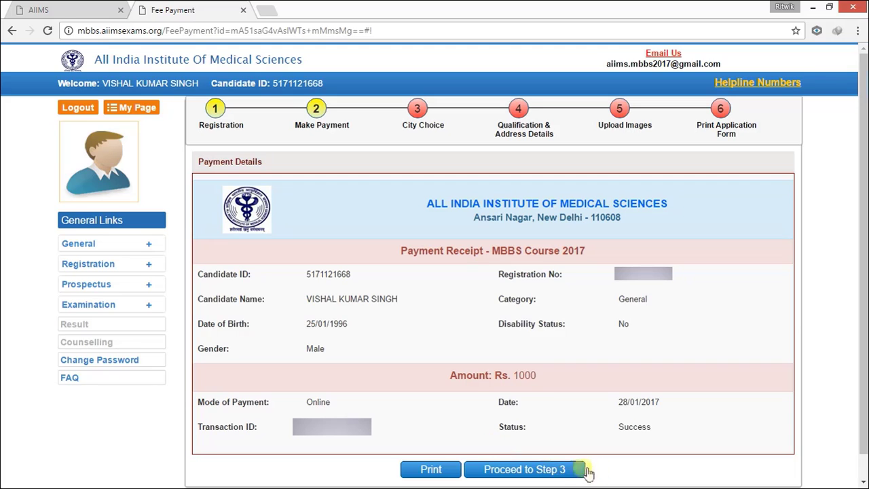
Step: Proceed to Step 3 of the application and try Bihar as the state for the exam city
left_click(517, 471)
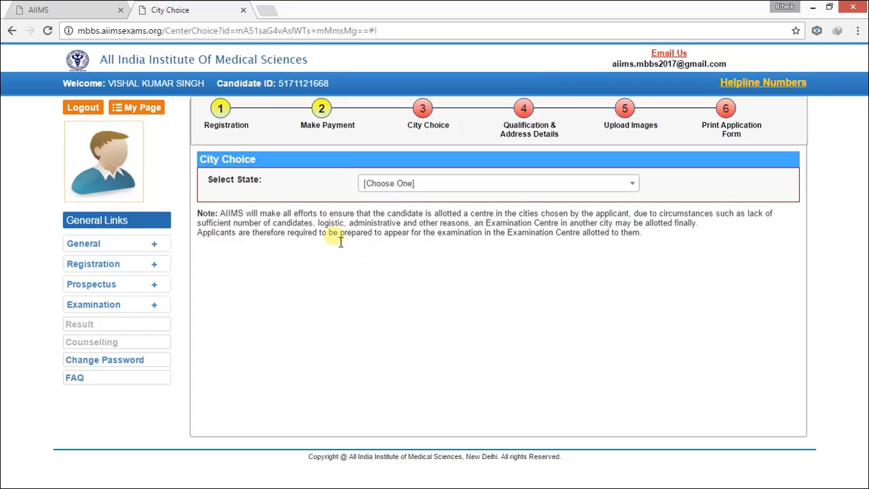
left_click(441, 187)
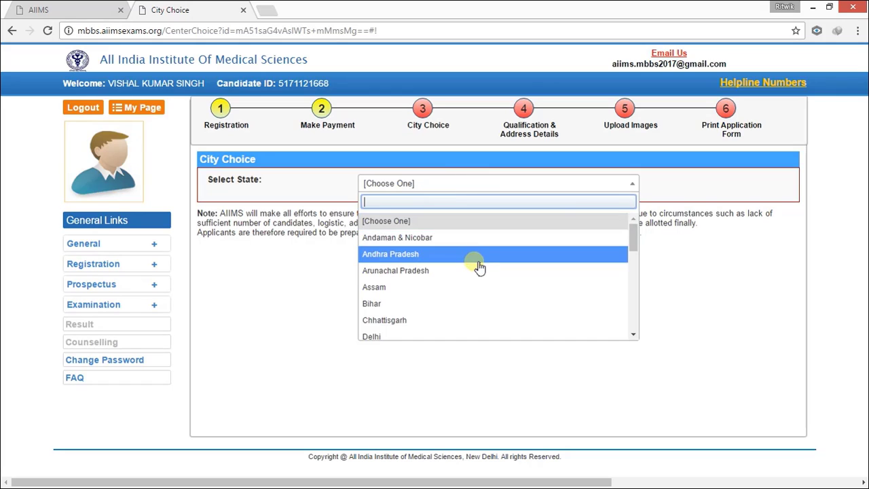
scroll(478, 266, "down", 5)
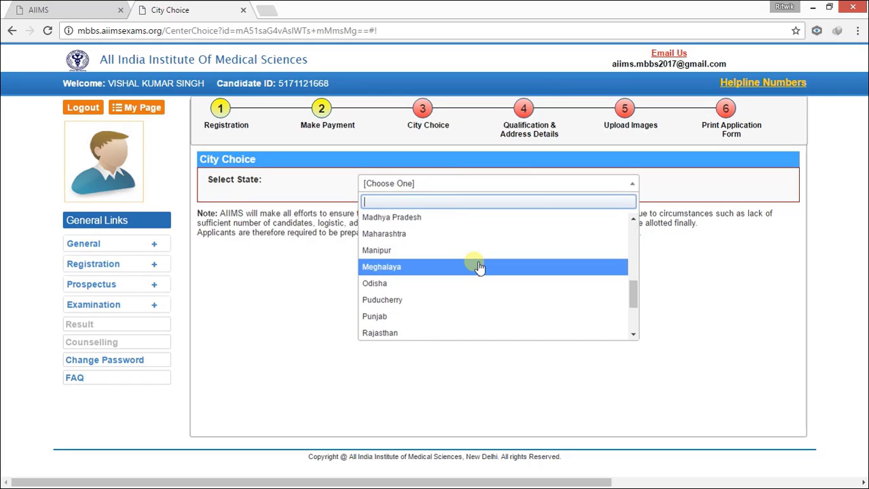
scroll(479, 267, "down", 3)
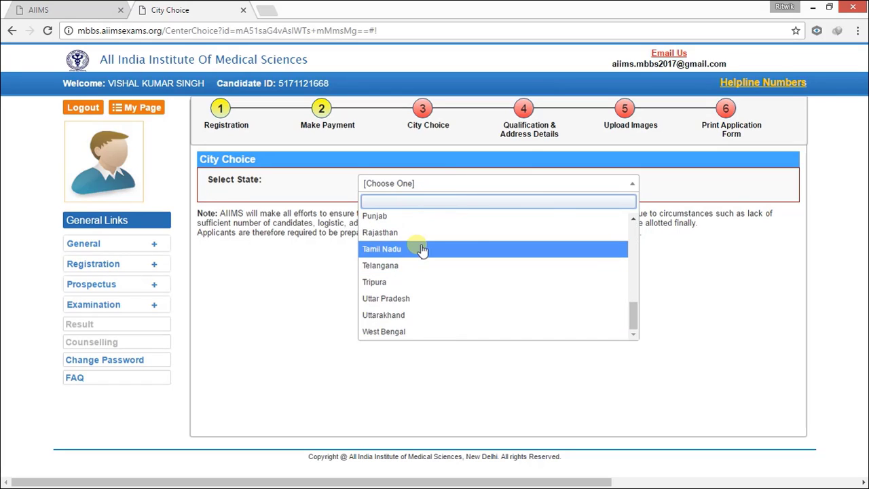
scroll(422, 250, "up", 5)
scroll(422, 249, "down", 1)
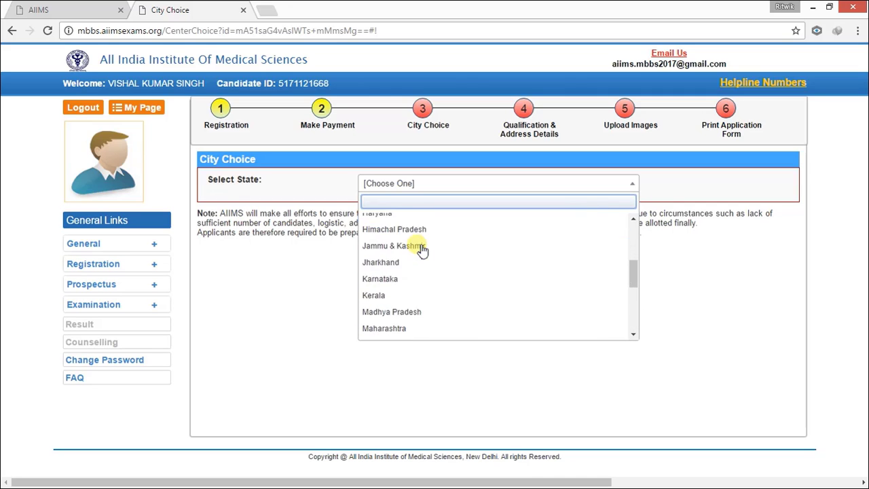
scroll(422, 249, "up", 2)
left_click(422, 250)
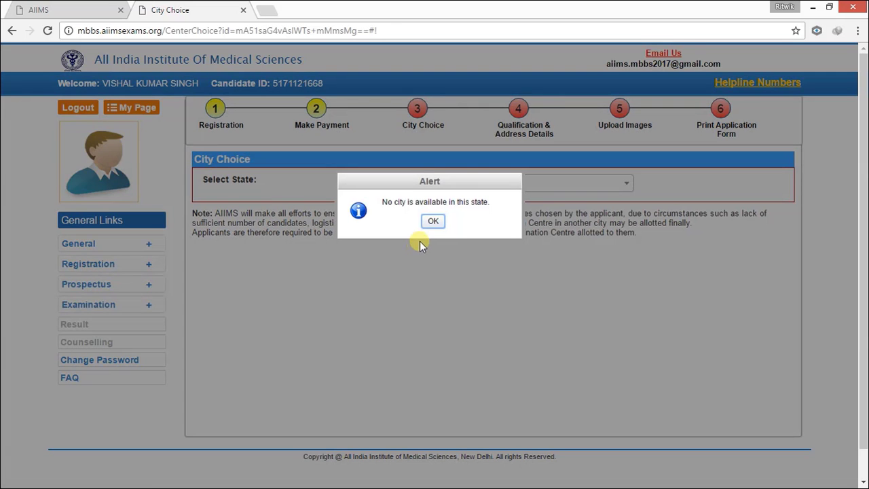
left_click(433, 222)
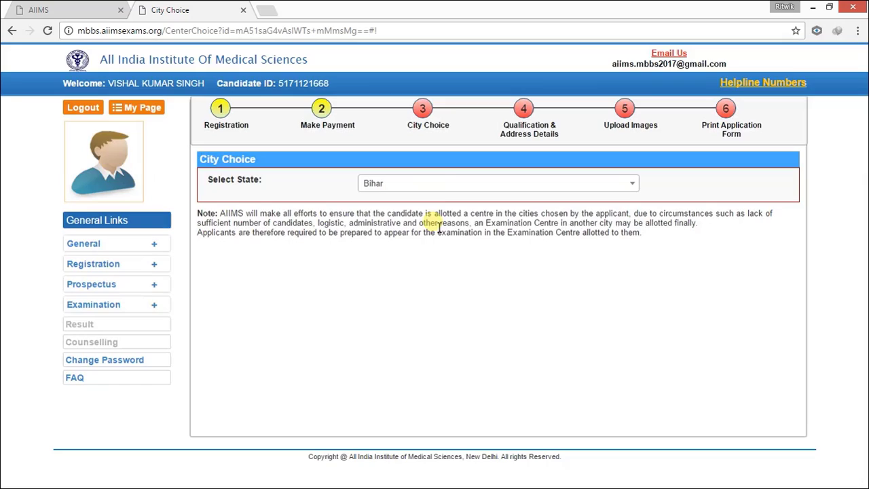
Step: Choose Uttar Pradesh as the state and Varanasi as the exam city, and proceed to Step 4
left_click(438, 185)
scroll(445, 290, "down", 8)
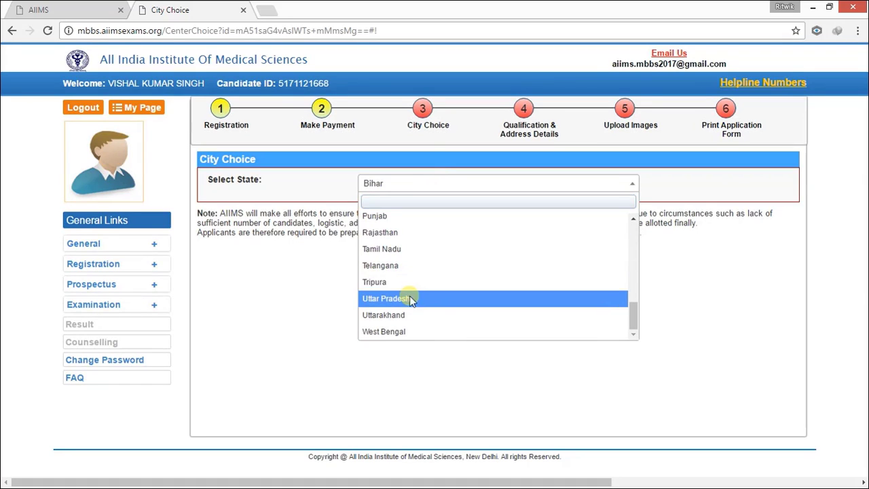
left_click(414, 299)
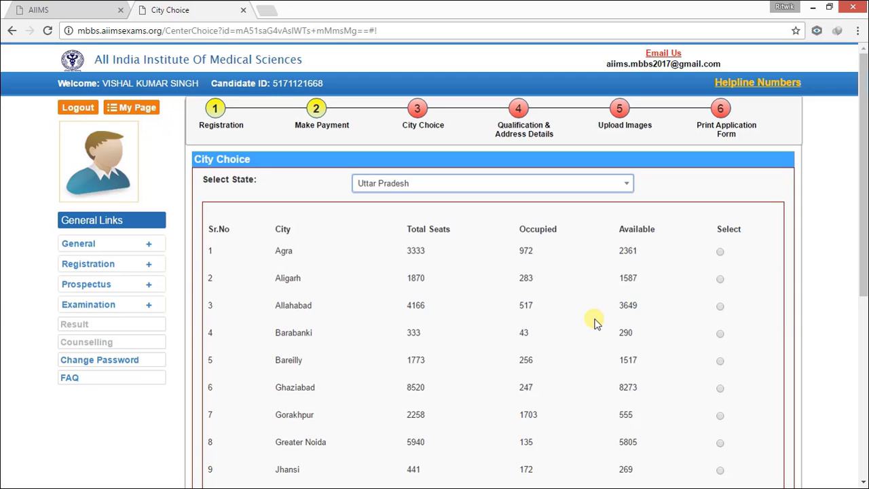
scroll(593, 319, "down", 3)
scroll(594, 323, "down", 2)
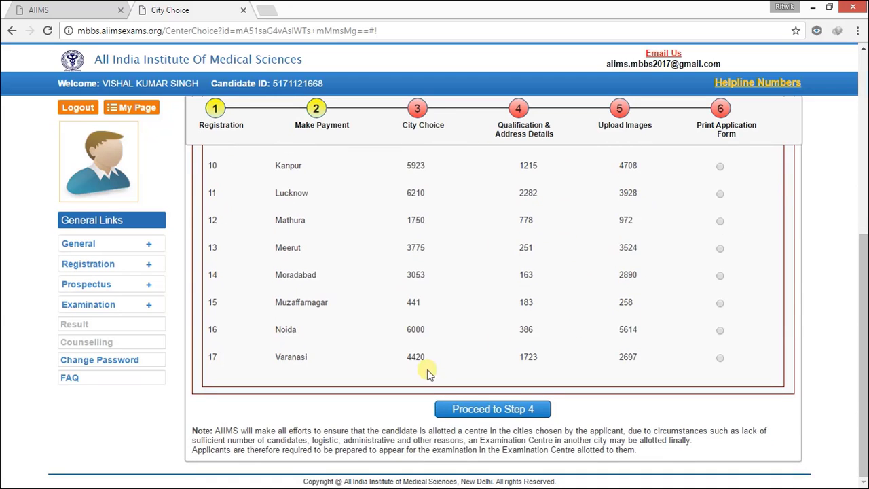
left_click(721, 358)
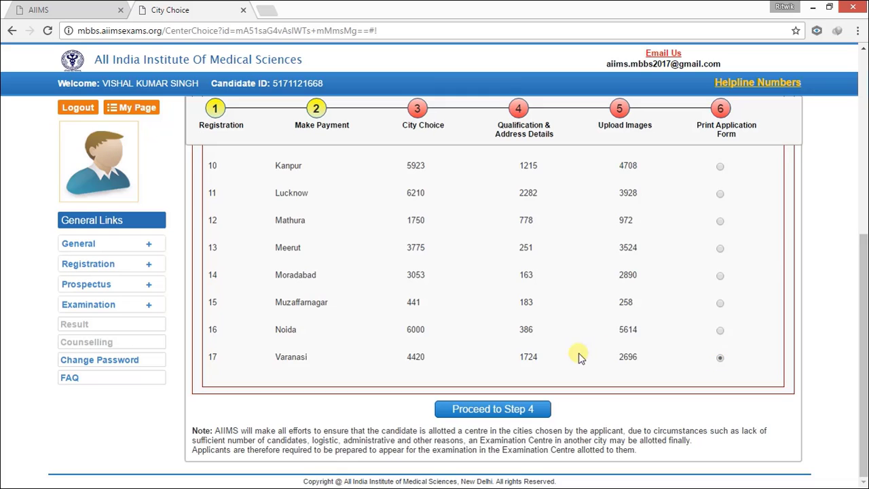
left_click(498, 410)
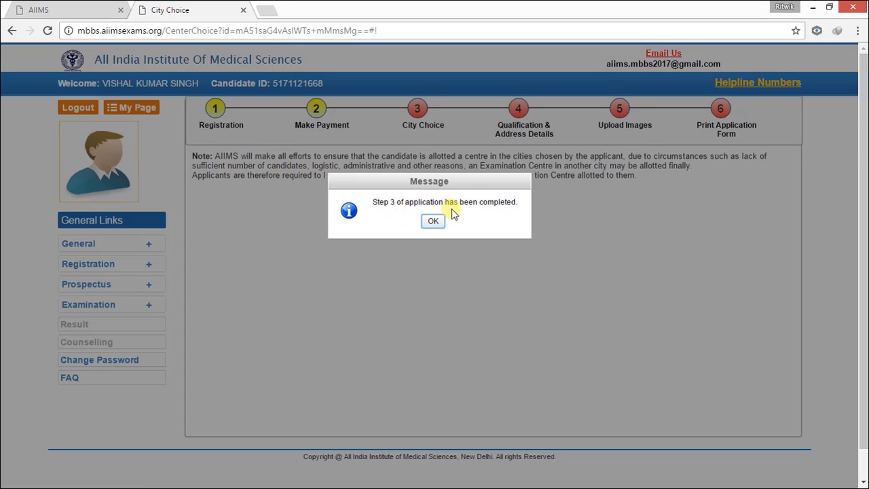
left_click(438, 222)
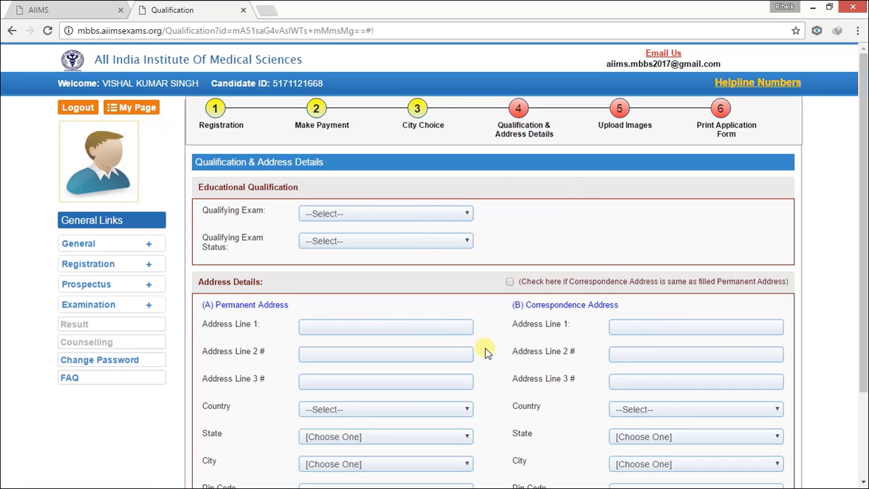
Step: Set the qualifying exam to Intermediate Science and its status to Passed
left_click(386, 213)
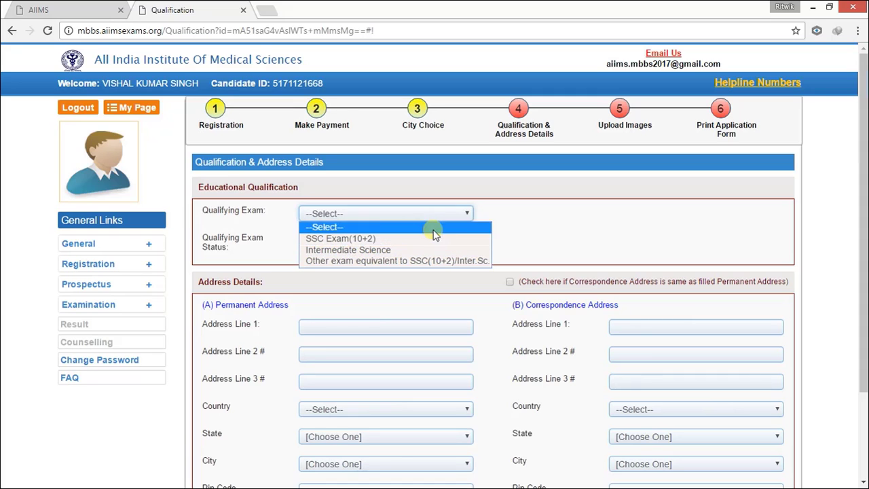
left_click(377, 250)
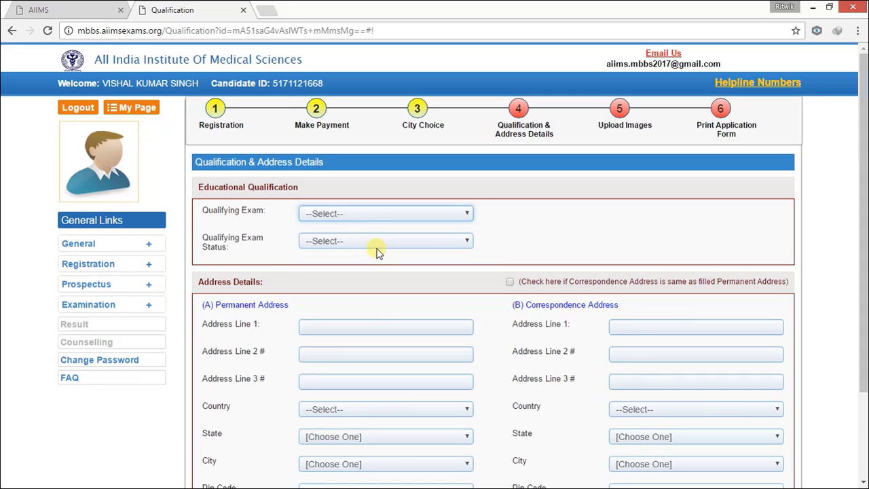
left_click(357, 243)
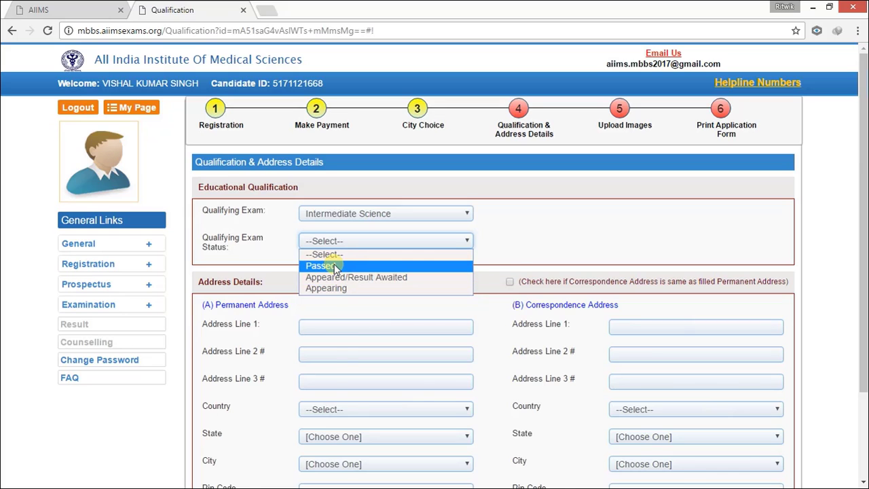
left_click(335, 266)
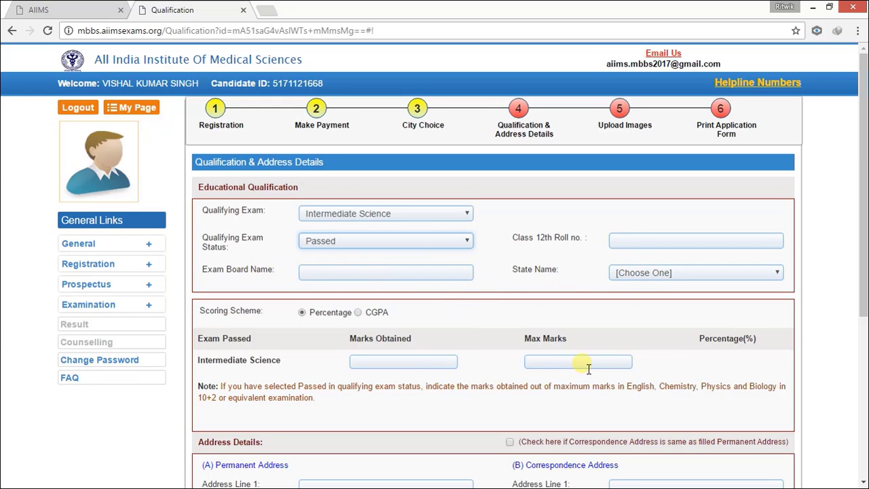
Step: Review the marks and the permanent and correspondence address sections, and proceed to Step 5
scroll(462, 345, "down", 2)
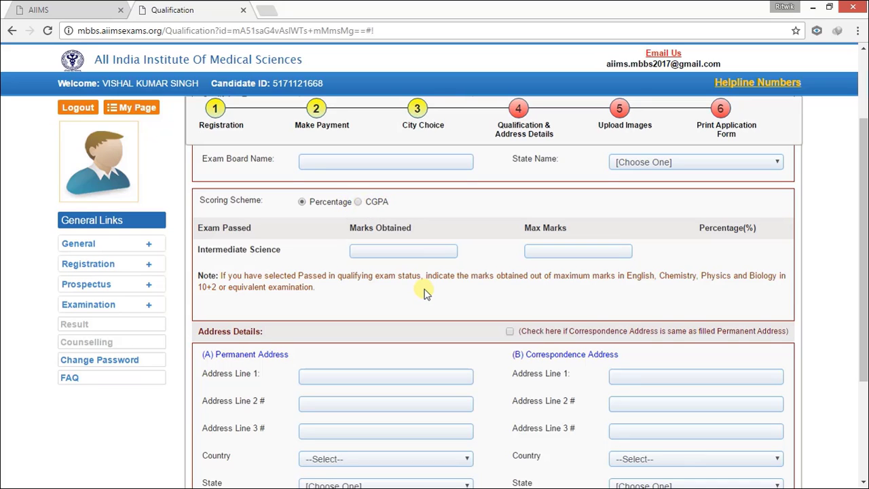
scroll(423, 291, "down", 3)
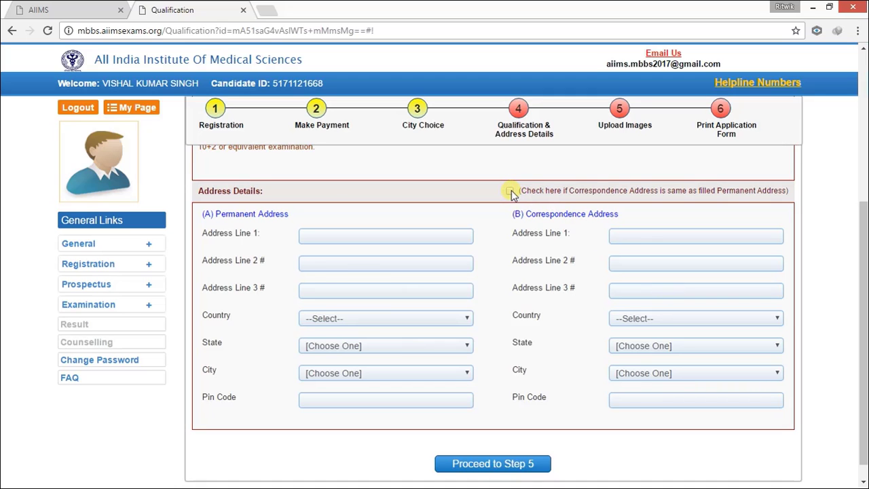
scroll(474, 316, "down", 1)
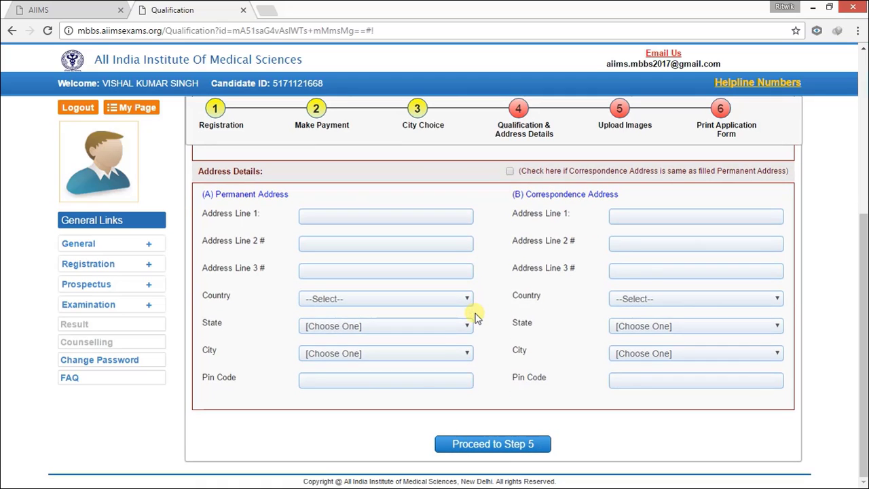
left_click(512, 446)
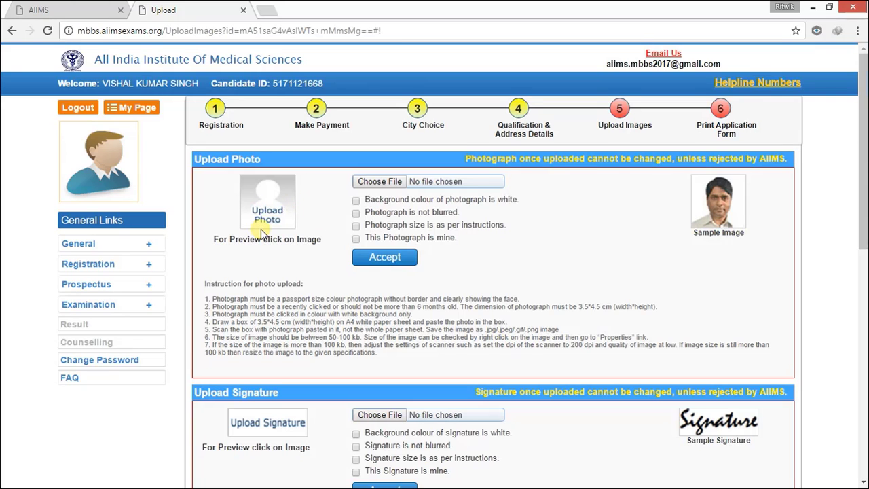
Step: Examine the upload instructions for the photo, signature and left thumb impression, highlighting the 50-100 kb photo size requirement
scroll(453, 284, "down", 2)
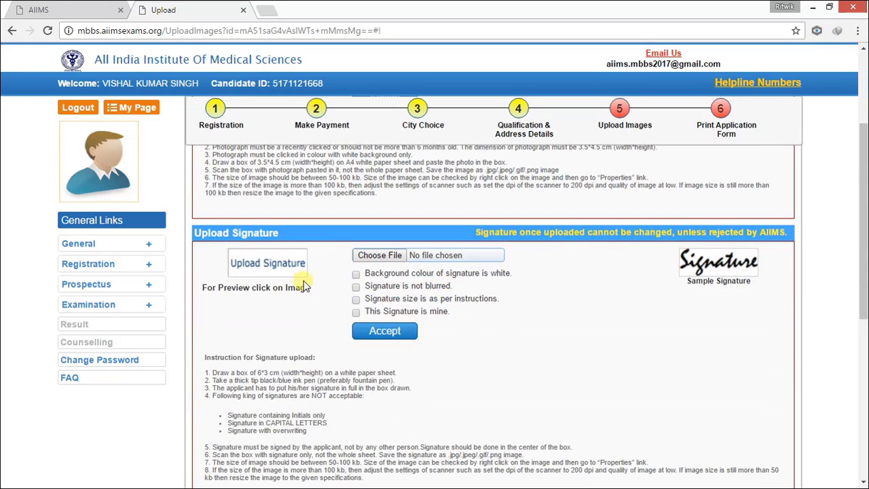
scroll(395, 307, "down", 4)
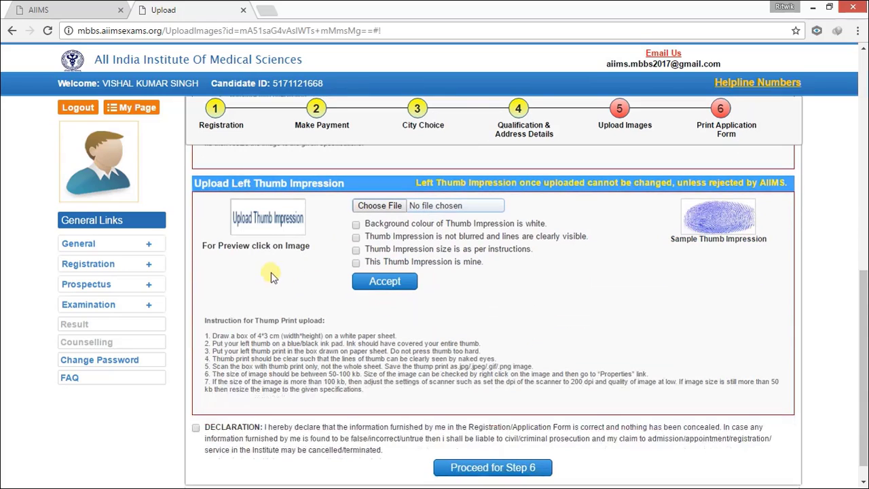
scroll(525, 299, "up", 6)
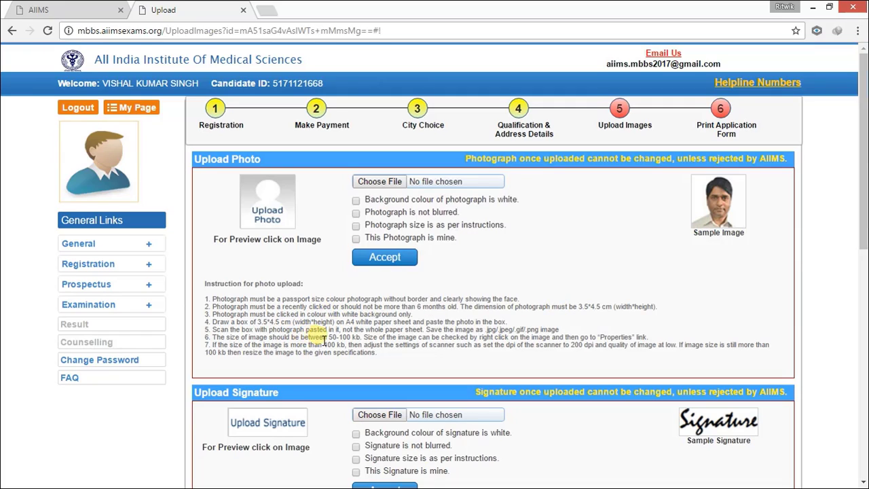
left_click_drag(329, 338, 361, 339)
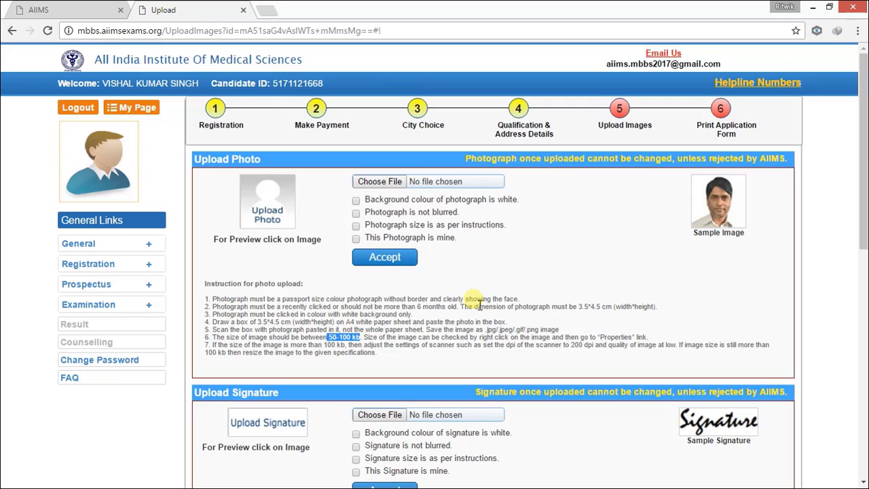
left_click(538, 266)
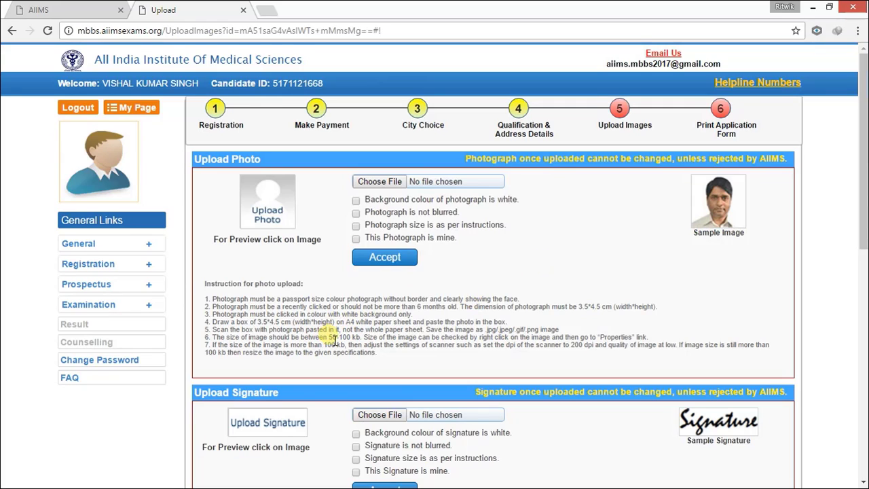
left_click_drag(328, 339, 365, 345)
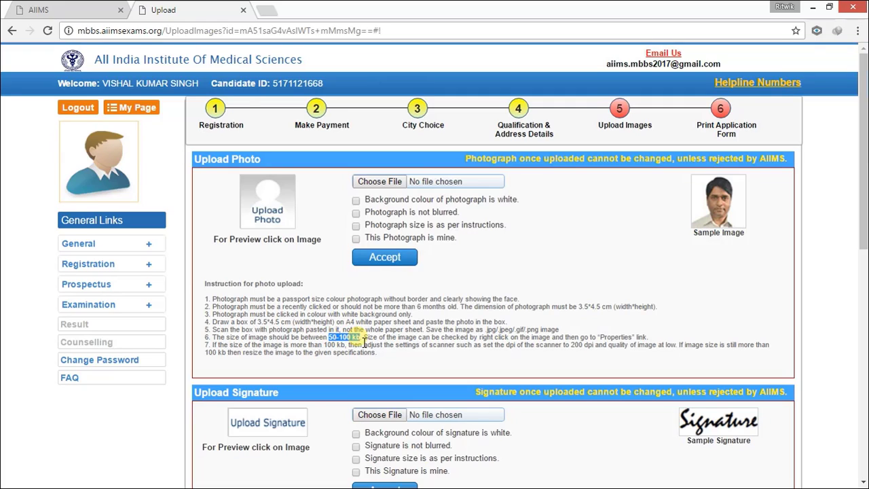
left_click(487, 285)
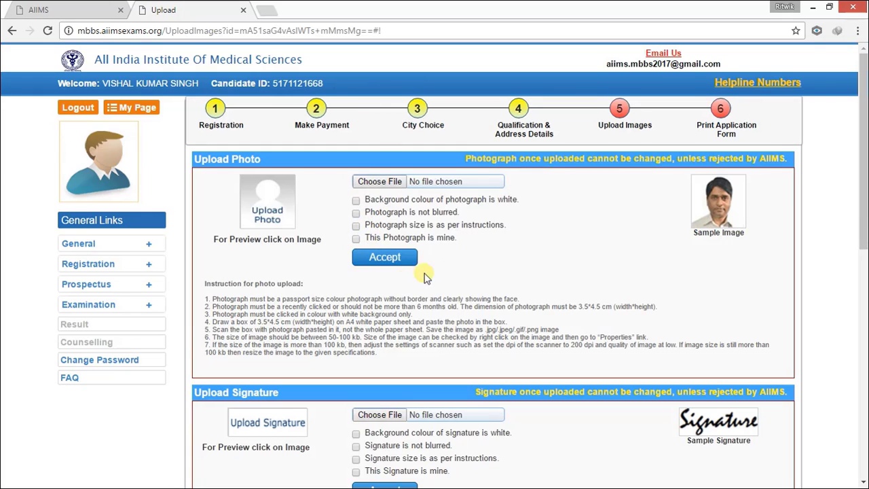
scroll(462, 269, "down", 2)
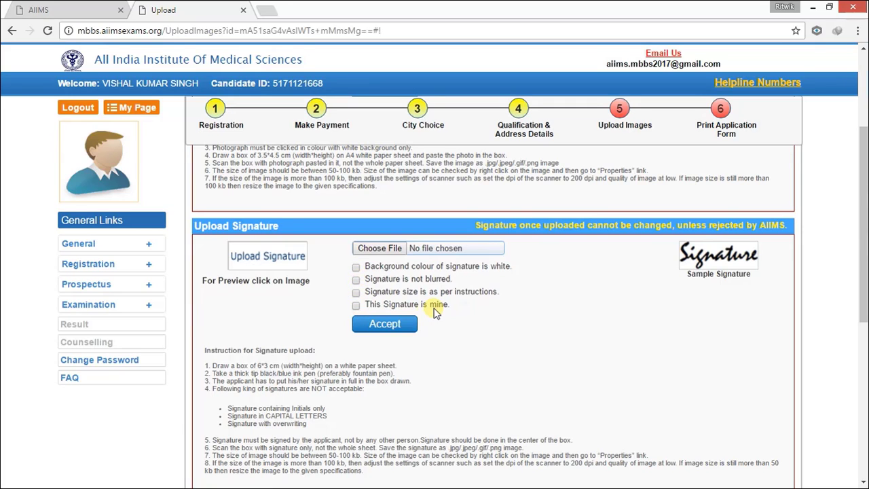
scroll(445, 327, "down", 3)
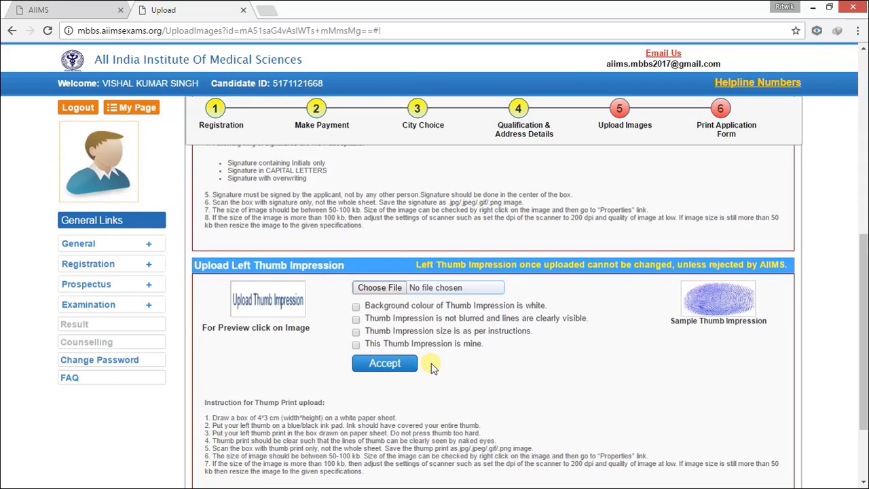
scroll(384, 364, "down", 2)
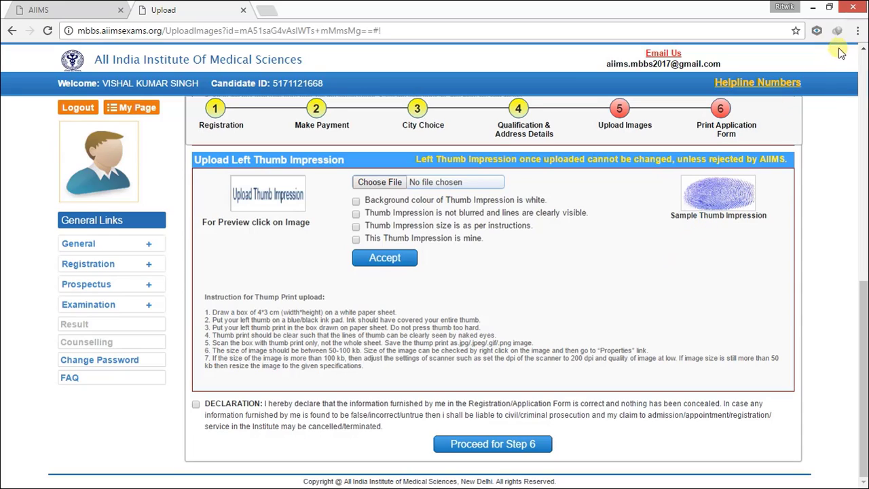
Step: Preview printing the upload page with Save as PDF as the destination, and cancel the print
left_click(857, 32)
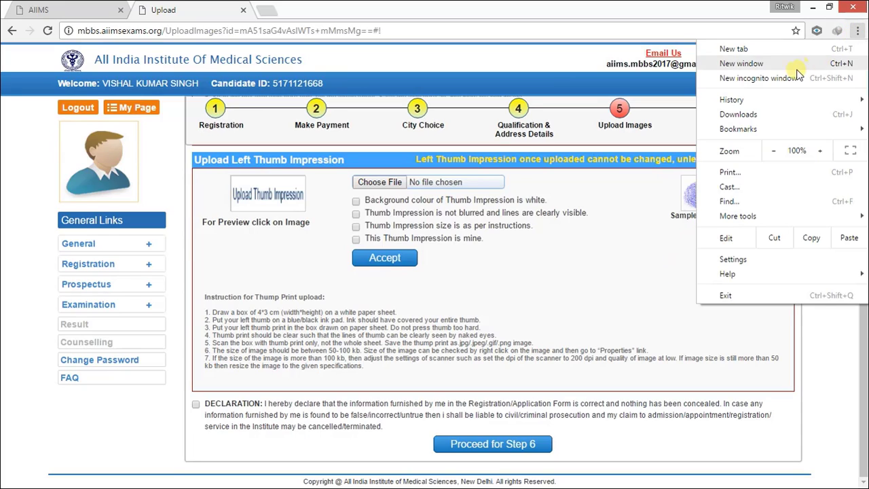
left_click(732, 173)
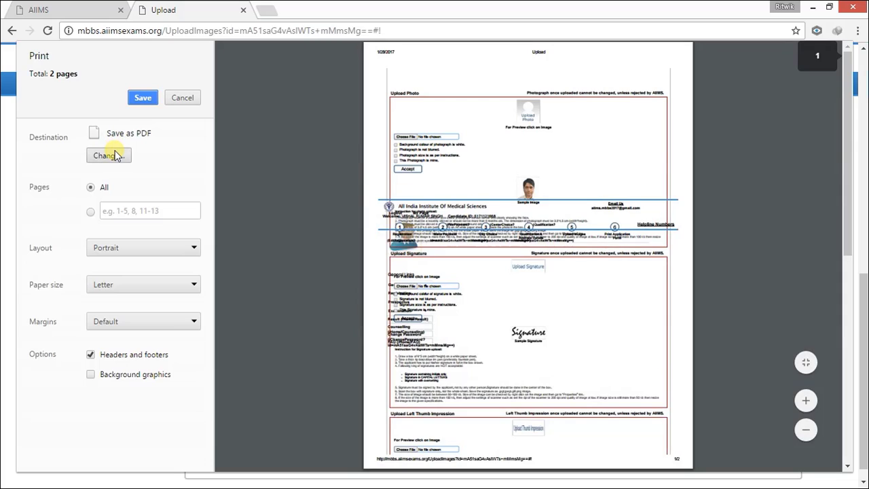
left_click(110, 155)
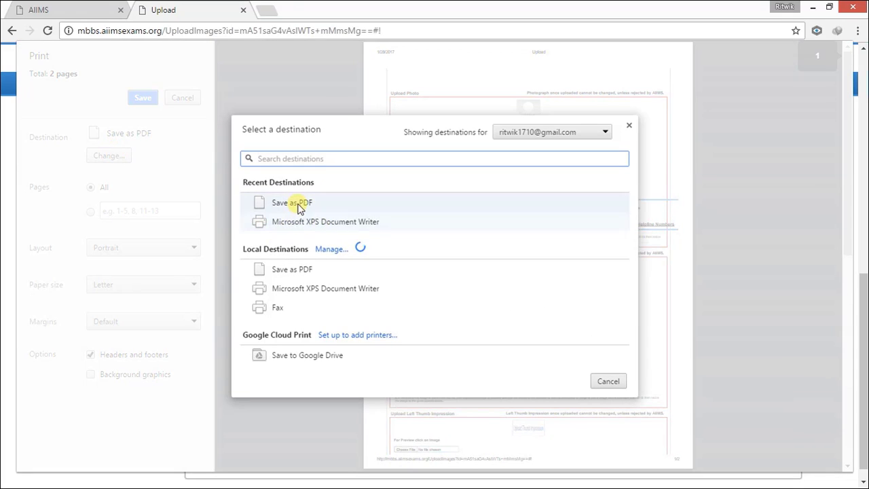
left_click(300, 203)
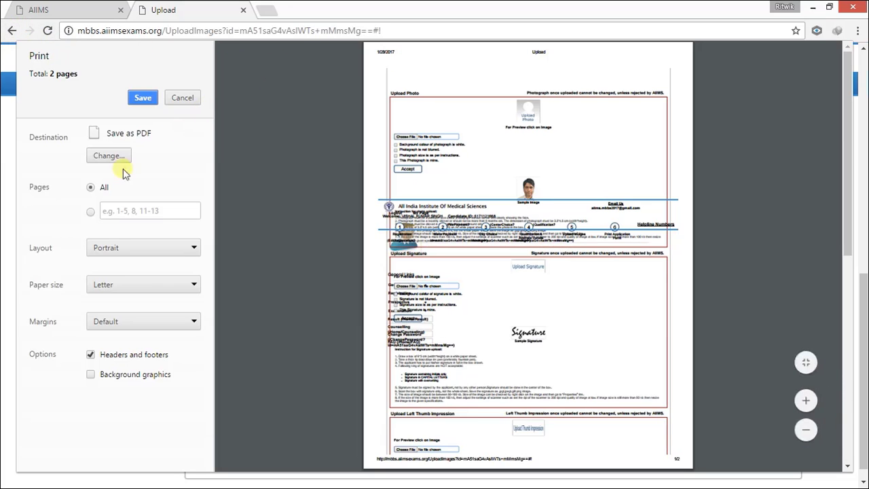
left_click(190, 96)
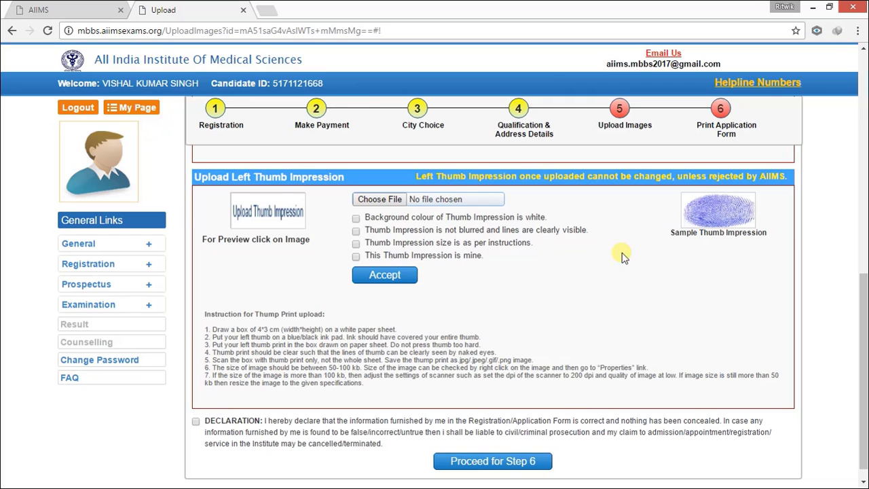
scroll(534, 268, "down", 1)
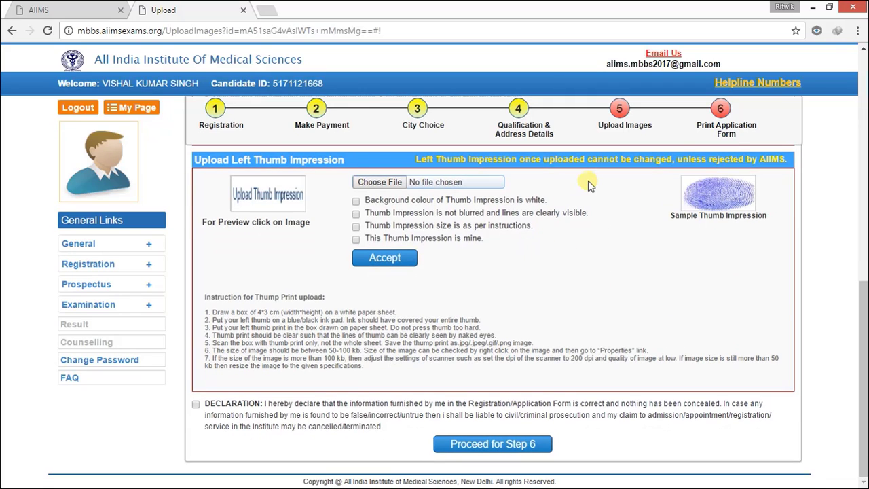